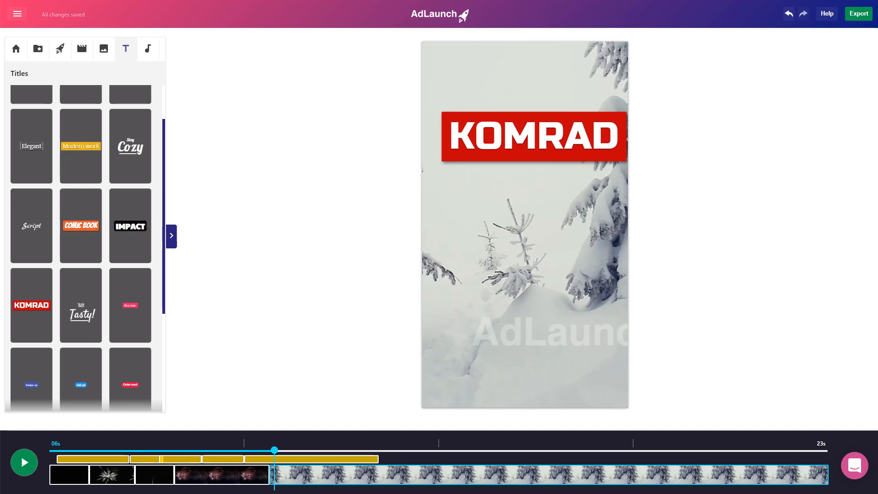
# - Move the KOMRAD title higher and fully inside the frame, near the top of the video canvas
pyautogui.click(534, 136)
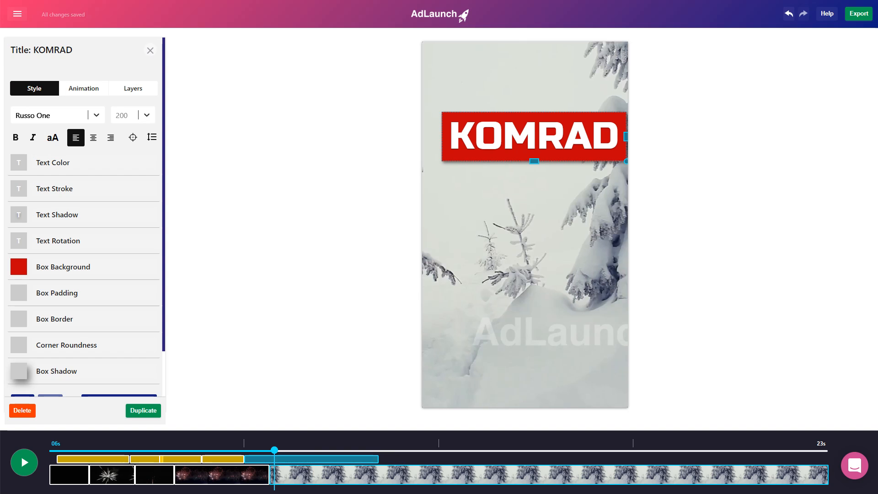
pyautogui.moveTo(534, 136); pyautogui.dragTo(525, 97)
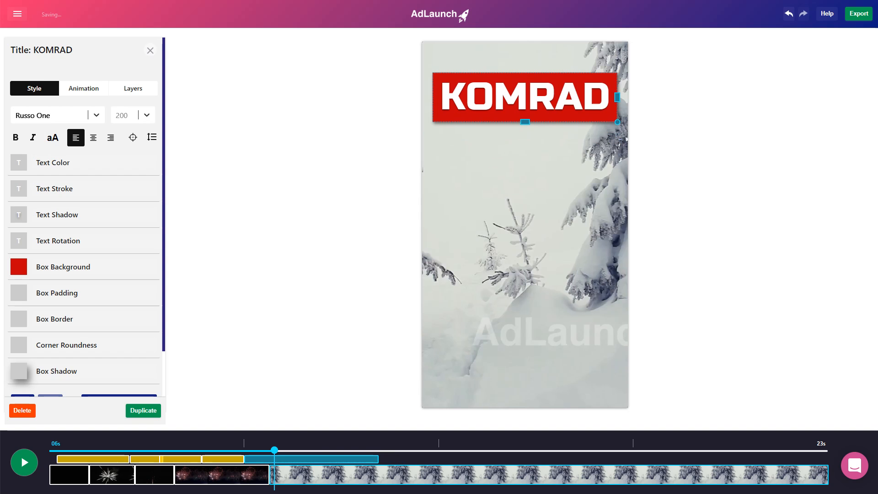
pyautogui.click(150, 50)
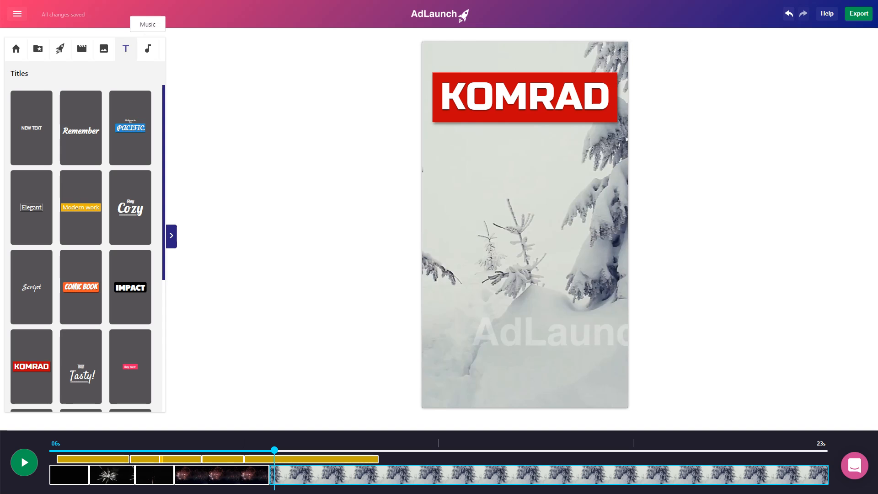
# - Look through the available tracks in the music library
pyautogui.click(148, 48)
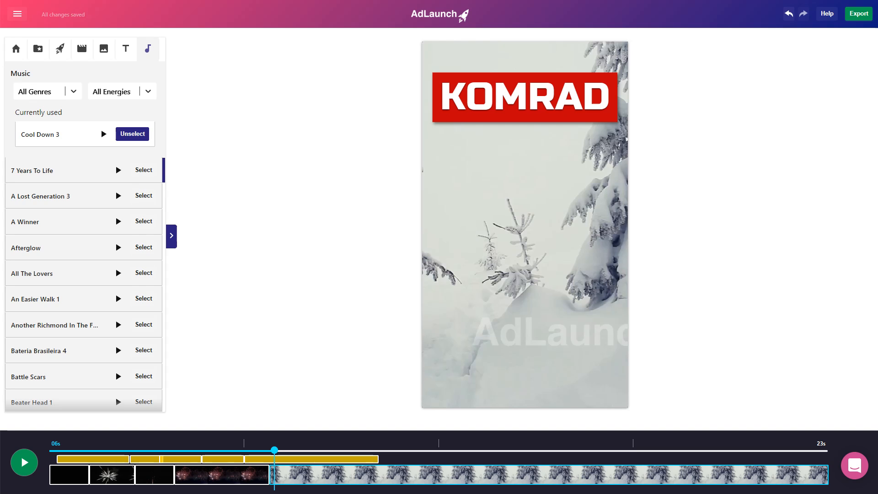
pyautogui.scroll(-20, 84, 283)
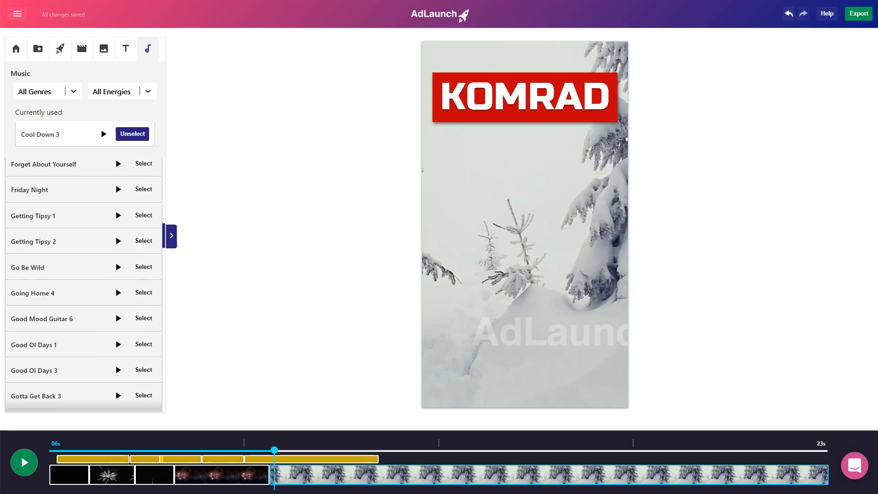
pyautogui.scroll(-20, 84, 284)
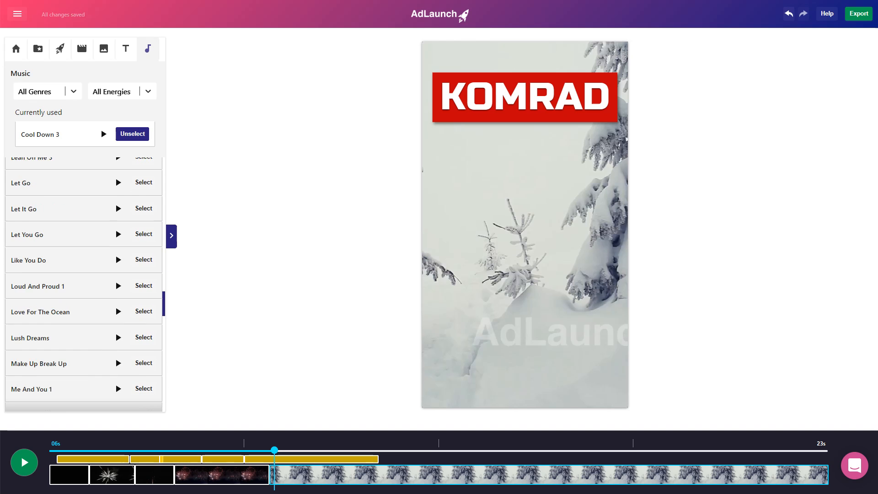
pyautogui.scroll(-20, 84, 284)
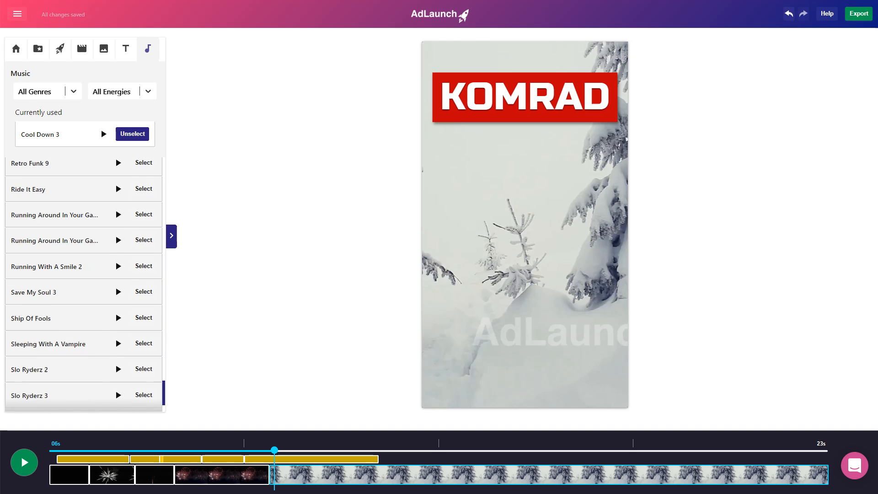
pyautogui.scroll(-3, 83, 283)
pyautogui.scroll(3, 84, 284)
# - Preview the music tracks Like You Do, Let It Go and Lean On Me 1
pyautogui.scroll(20, 84, 283)
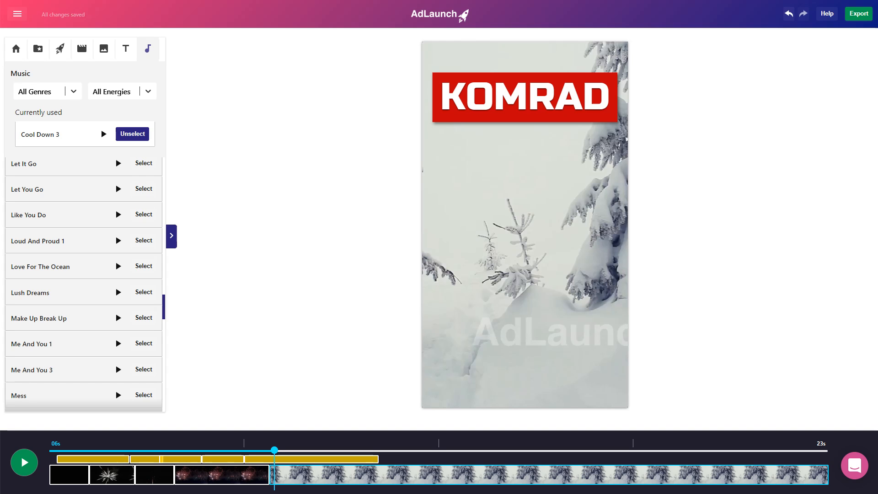
pyautogui.click(118, 215)
pyautogui.click(118, 215)
pyautogui.click(118, 164)
pyautogui.scroll(3, 84, 284)
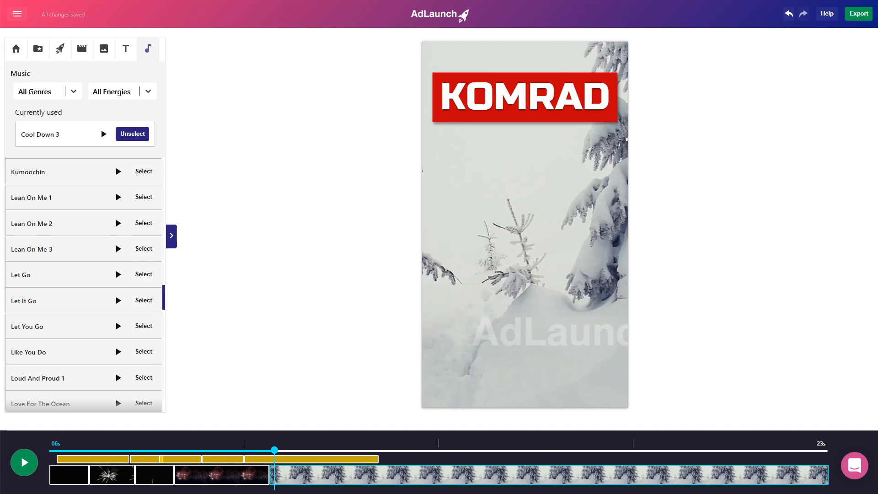
pyautogui.click(119, 197)
pyautogui.click(118, 198)
# - View the support chat's conversation list and close it again
pyautogui.click(855, 466)
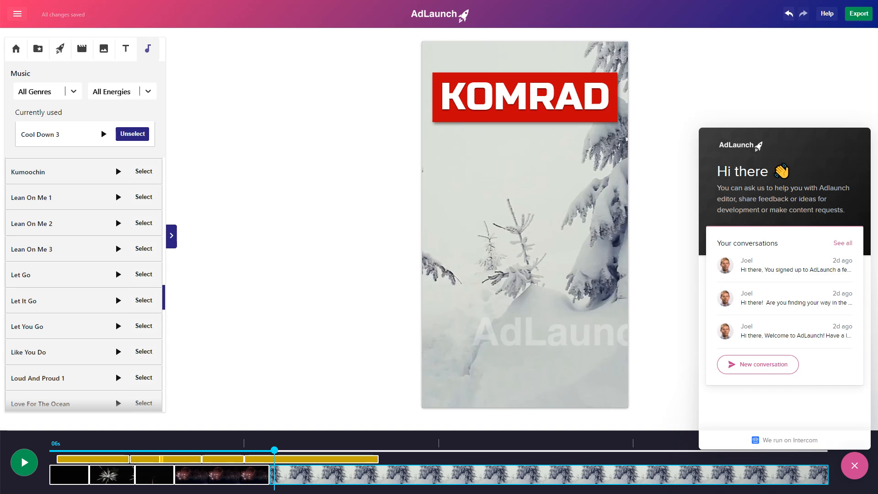
pyautogui.click(855, 466)
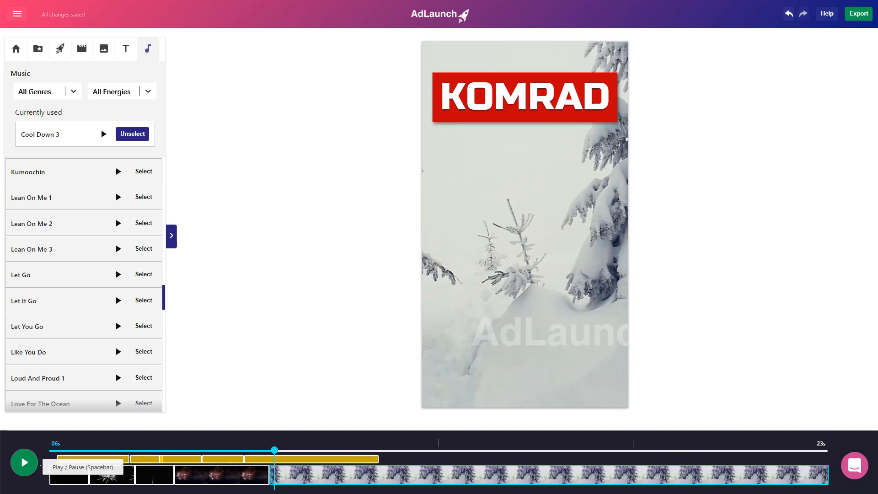
# - Play the video from its very beginning and pause it in the snowy forest clip
pyautogui.moveTo(274, 450); pyautogui.dragTo(54, 451)
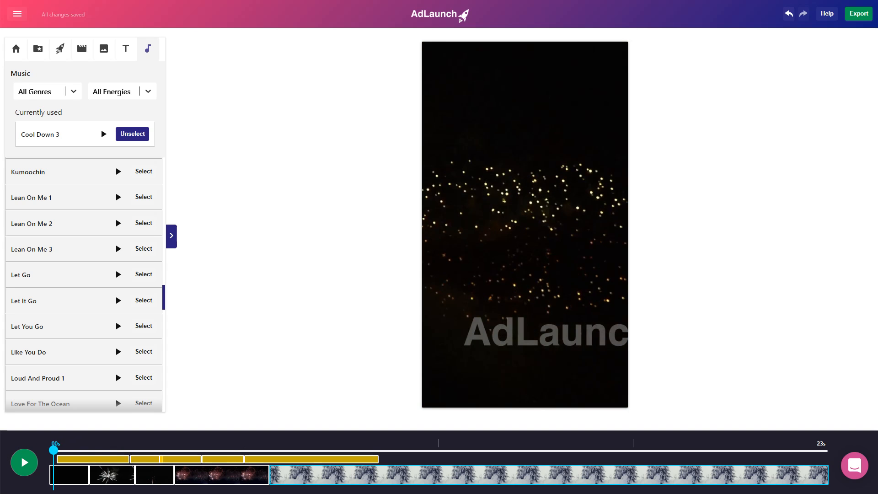
pyautogui.moveTo(53, 450); pyautogui.dragTo(50, 450)
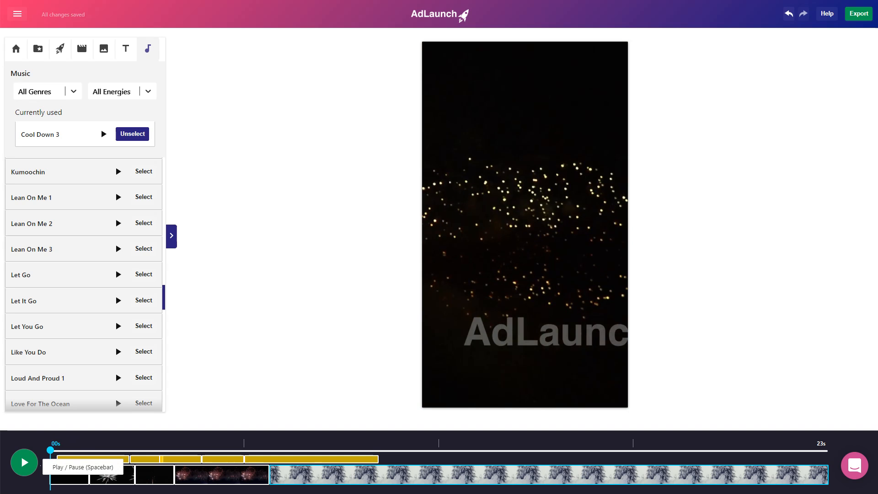
pyautogui.click(32, 462)
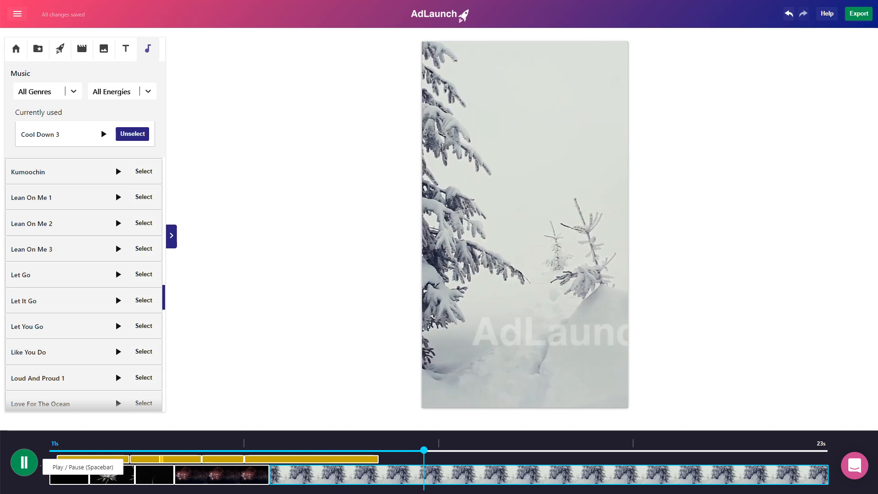
pyautogui.press('space')
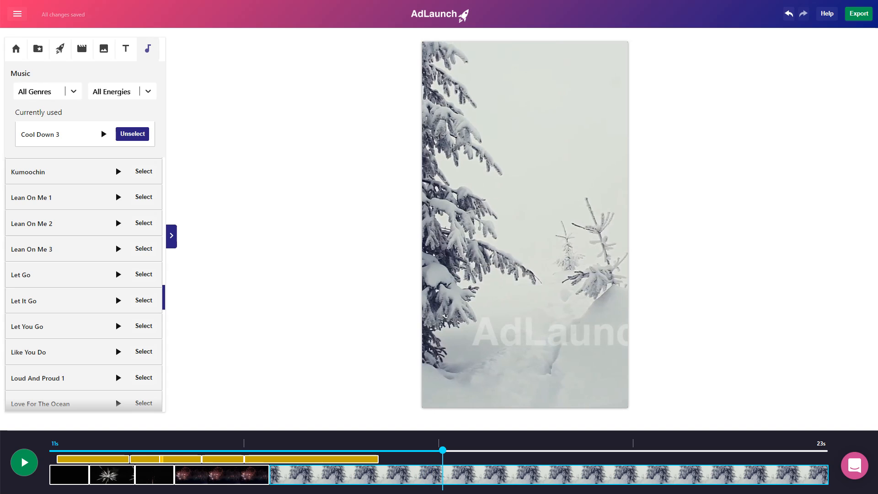
# - Start an automatically generated video with the keyword "pet store"
pyautogui.click(60, 49)
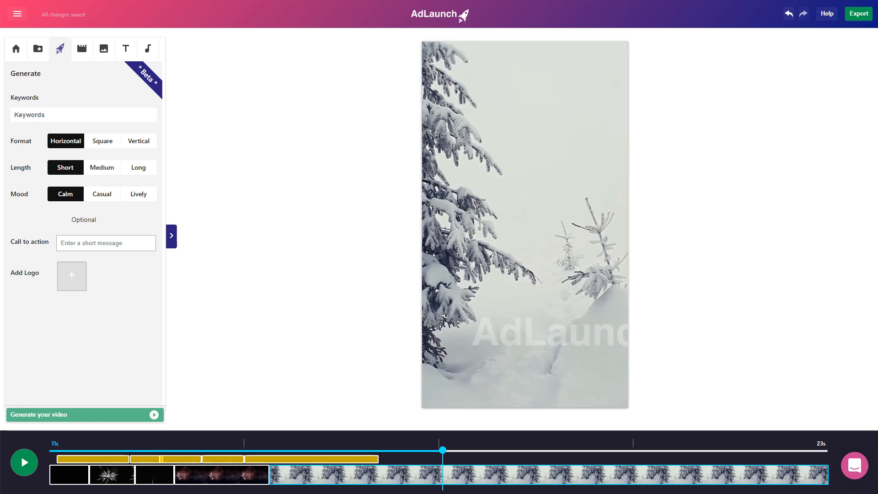
pyautogui.write('pet s')
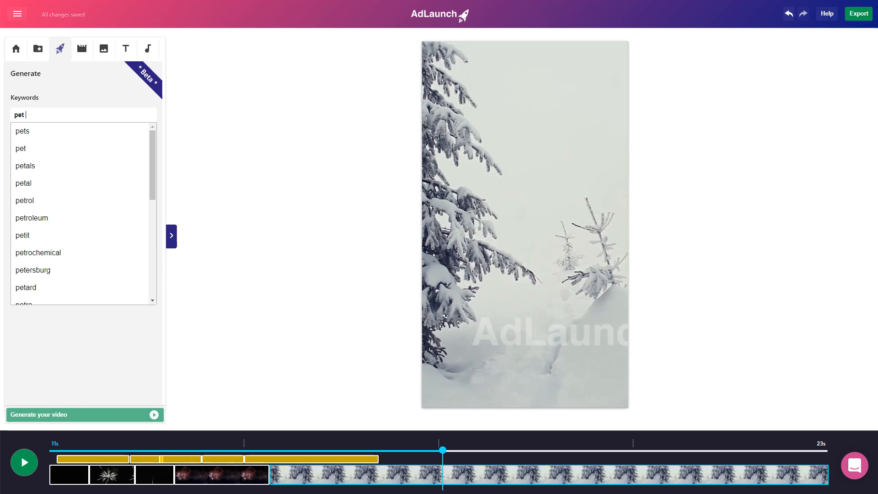
pyautogui.write('tore')
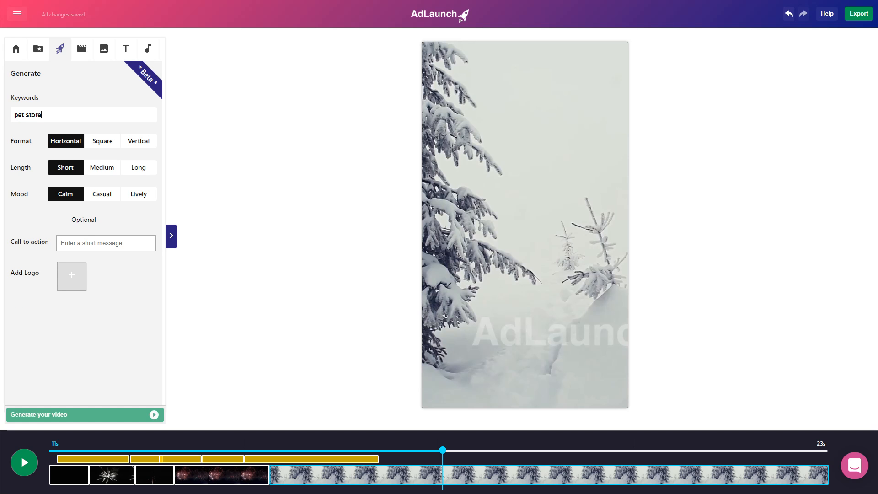
pyautogui.press('BackSpace')
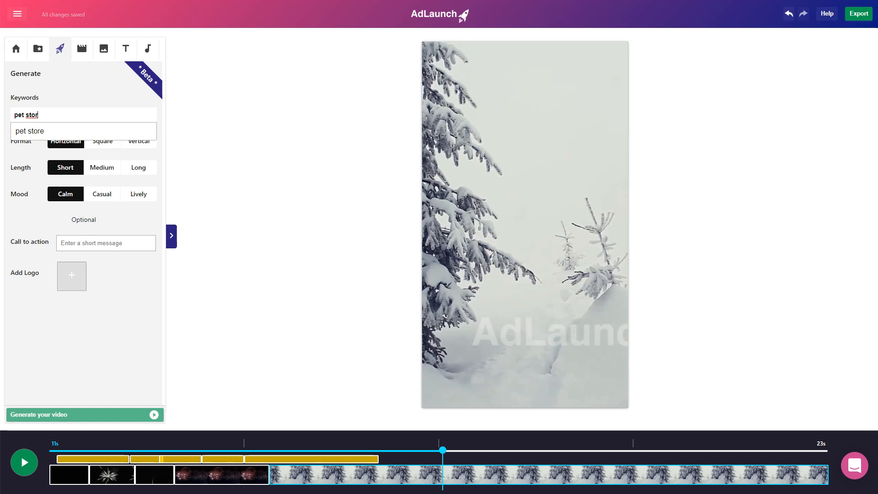
pyautogui.press('Down')
pyautogui.press('Return')
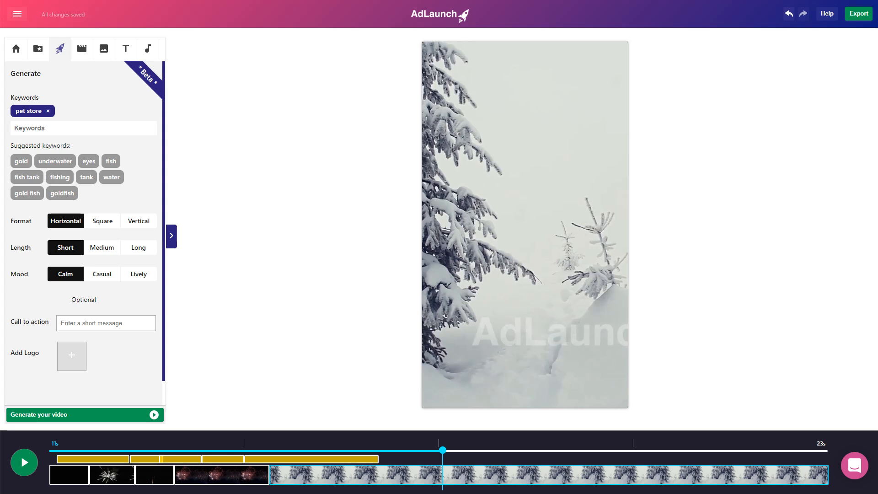
# - Add the suggested keywords fish, fish tank and gold fish, and set the format to Vertical and the mood to Lively
pyautogui.click(111, 161)
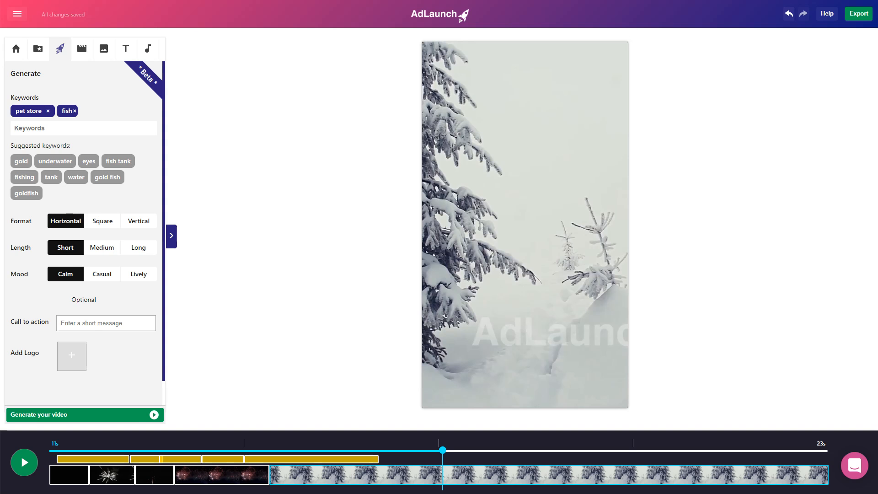
pyautogui.click(118, 161)
pyautogui.click(54, 177)
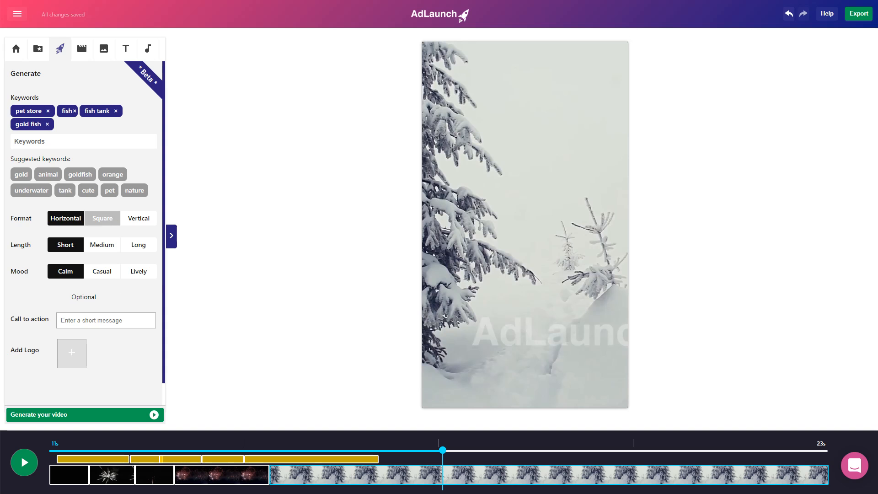
pyautogui.click(138, 218)
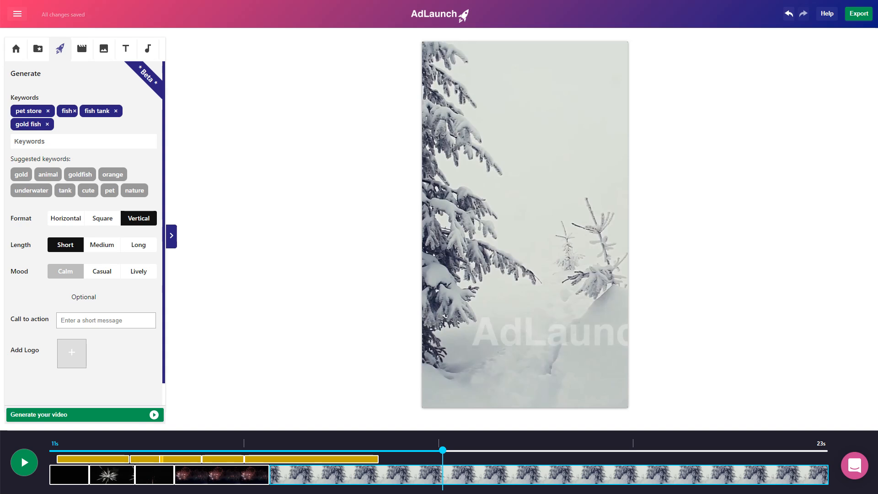
pyautogui.click(139, 271)
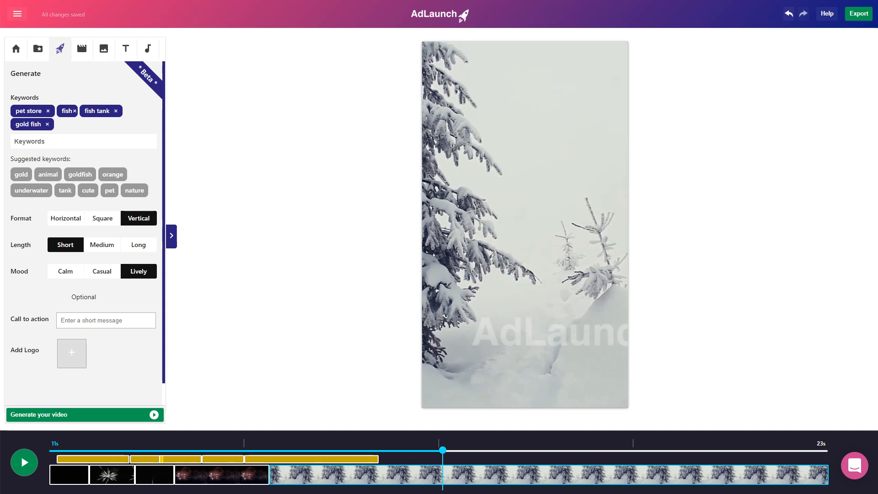
# - Set the call to action to "Come Buy a Fish!" and add the already uploaded Pet House logo
pyautogui.click(106, 320)
pyautogui.write('Come buy')
pyautogui.press('BackSpace')
pyautogui.press('BackSpace')
pyautogui.press('BackSpace')
pyautogui.press('BackSpace')
pyautogui.write('Buy ')
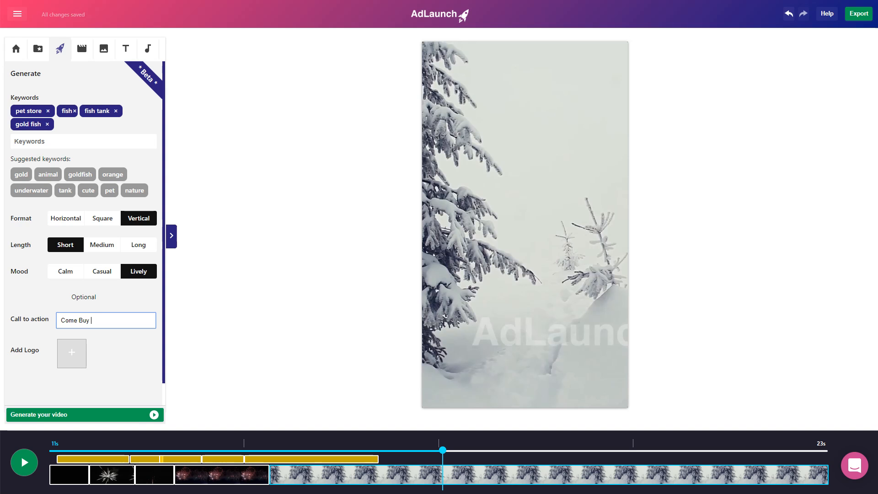
pyautogui.write('a Fish')
pyautogui.click(72, 353)
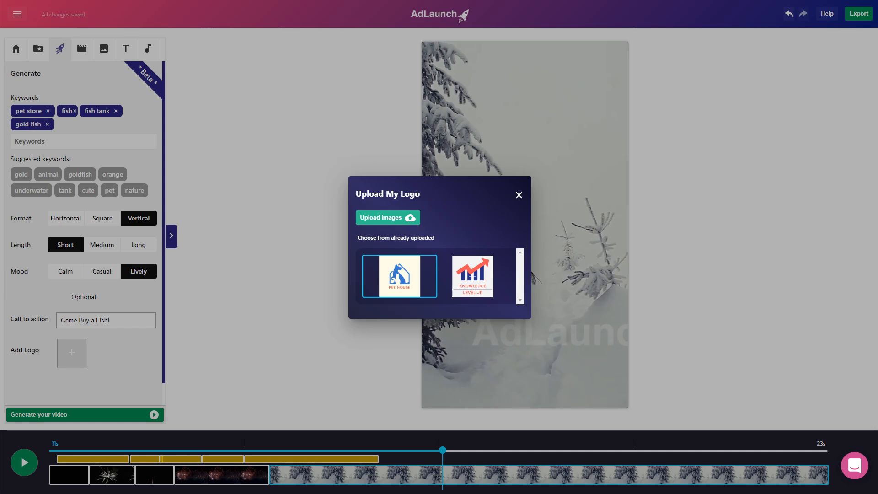
pyautogui.click(472, 276)
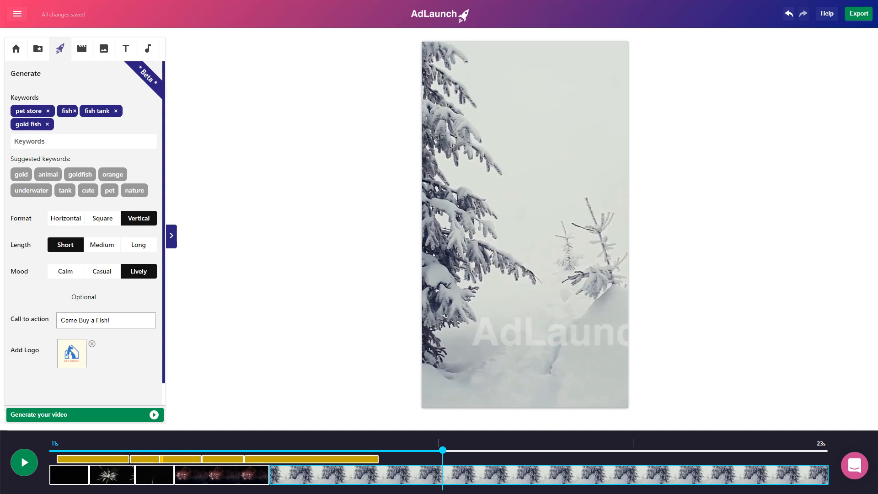
# - Generate the video as a replacement for the current one and play the result
pyautogui.click(85, 415)
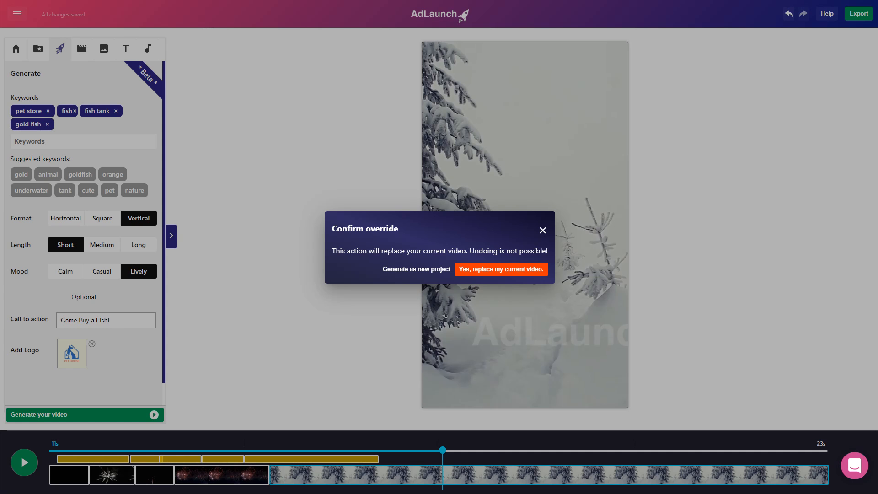
pyautogui.click(501, 270)
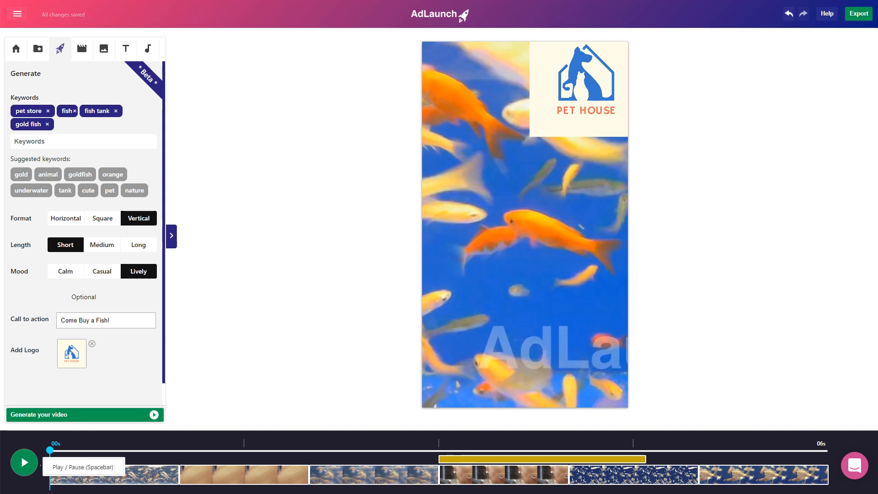
pyautogui.click(24, 462)
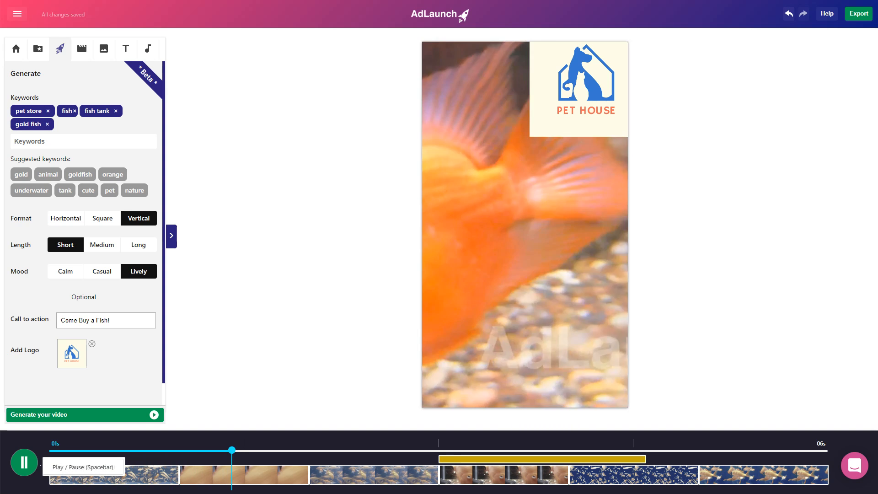